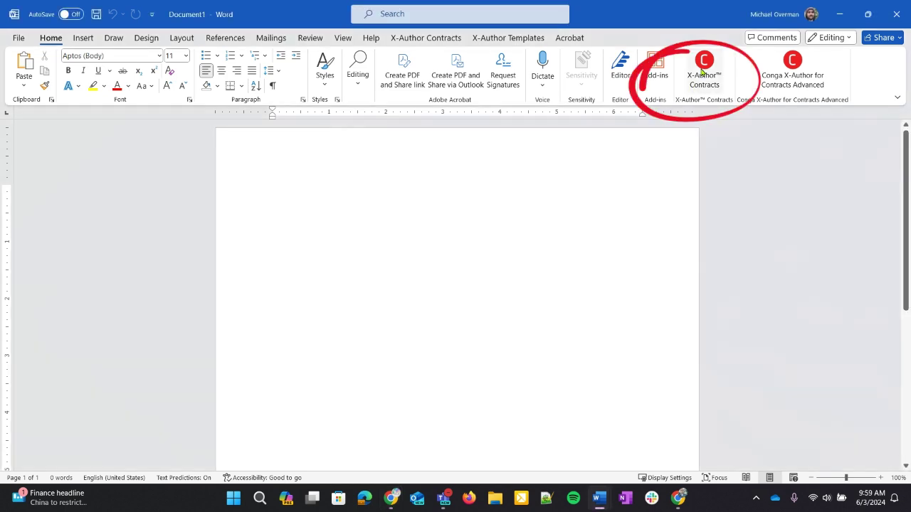
- Open the X-Author Contracts add-in and switch to its Templates area
left_click(701, 69)
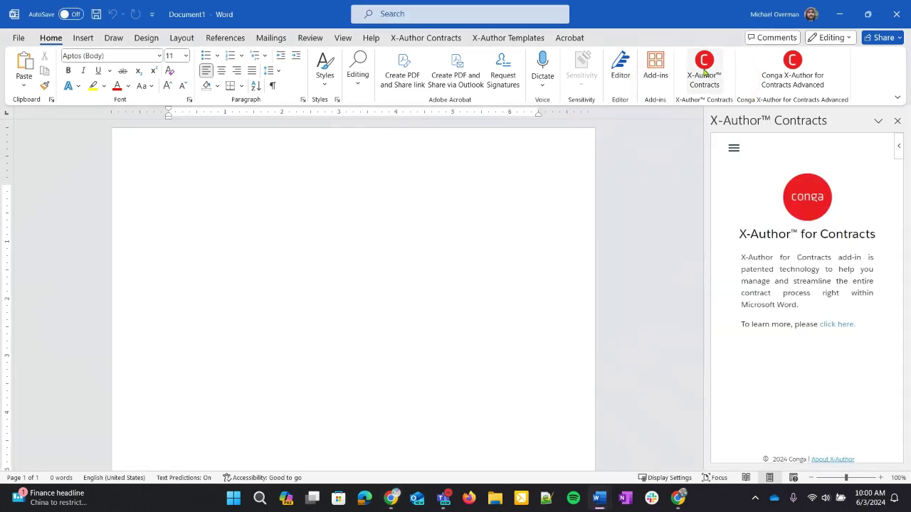
left_click(734, 150)
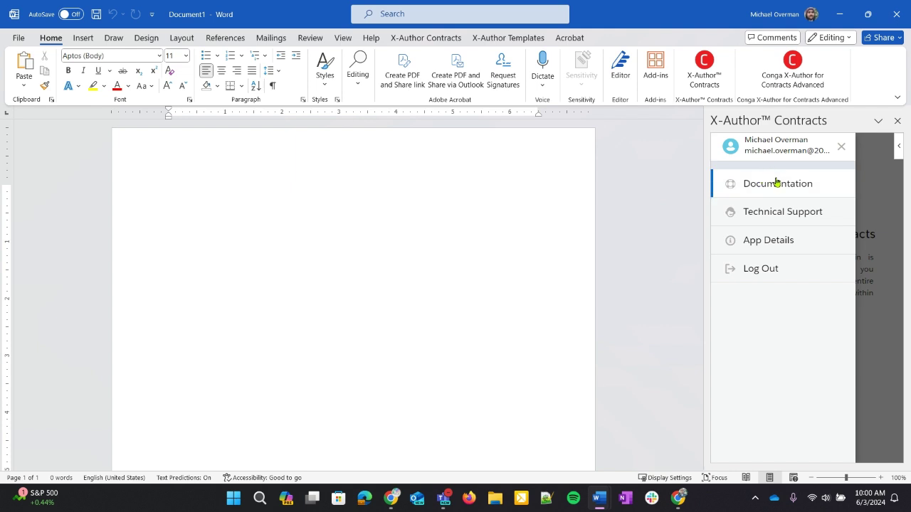
left_click(851, 165)
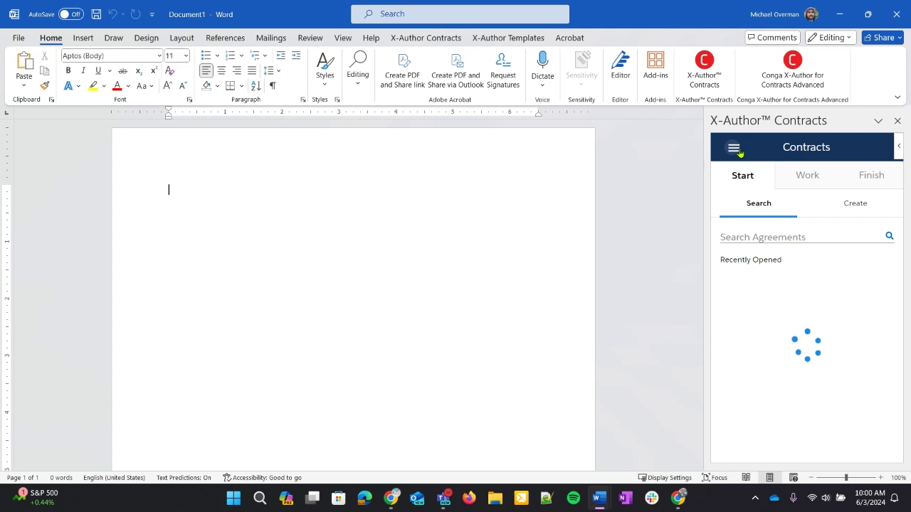
left_click(734, 150)
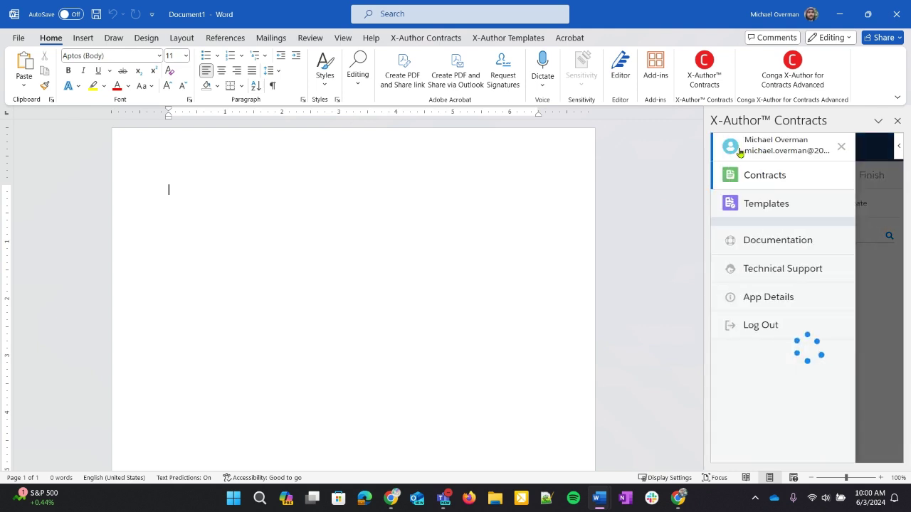
left_click(762, 205)
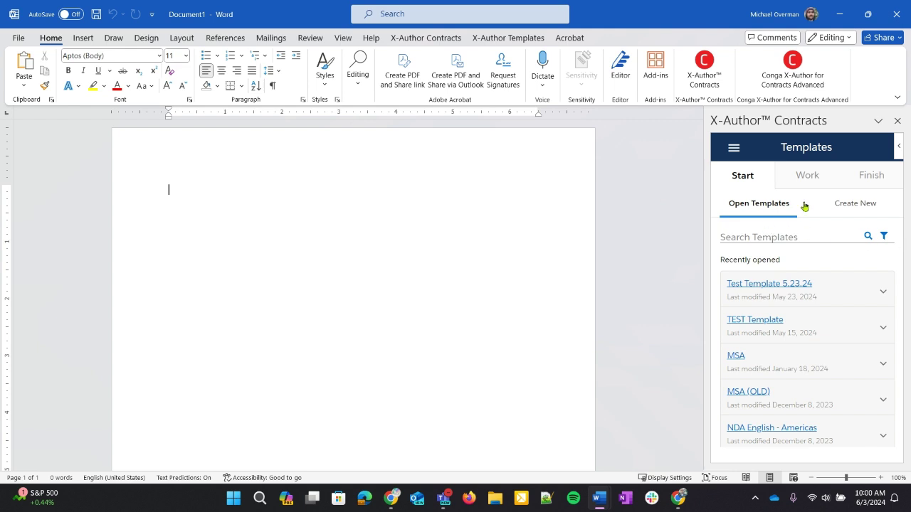
- Start a new template and enter the name Demo SLA
left_click(860, 205)
left_click(863, 206)
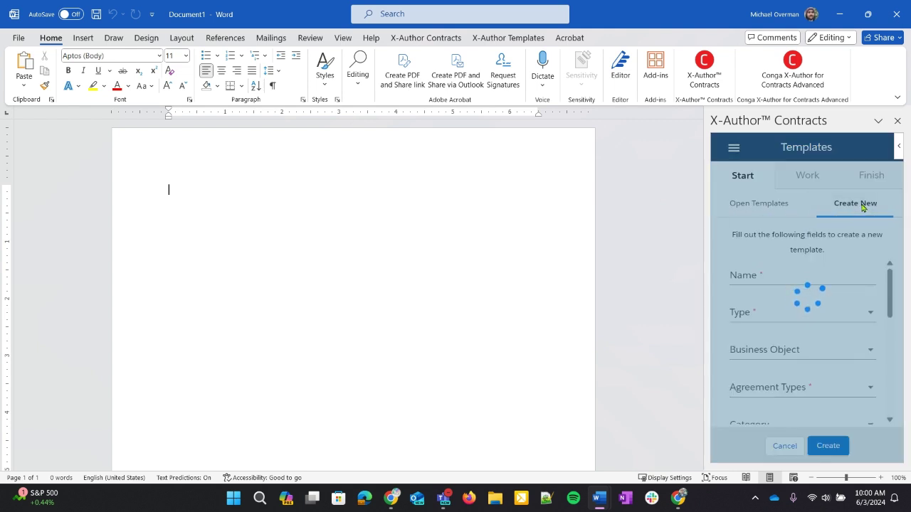
left_click(758, 279)
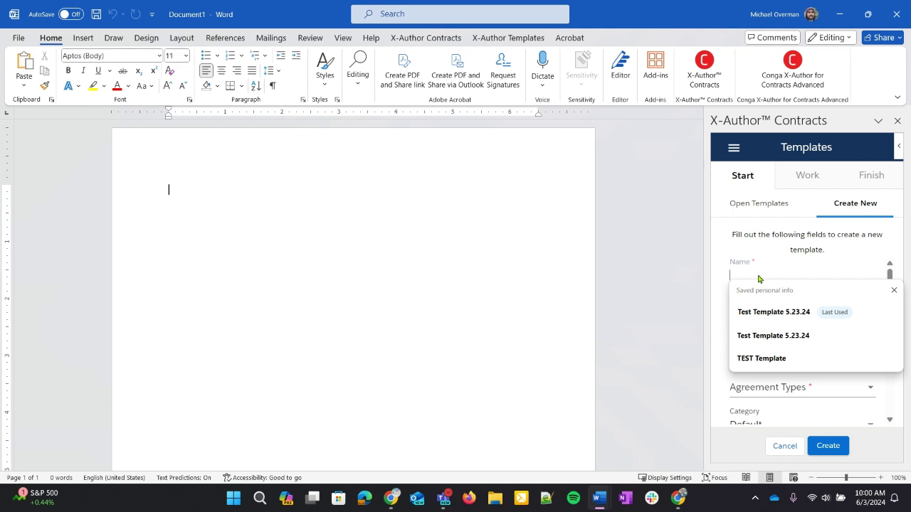
type("Demo SLA")
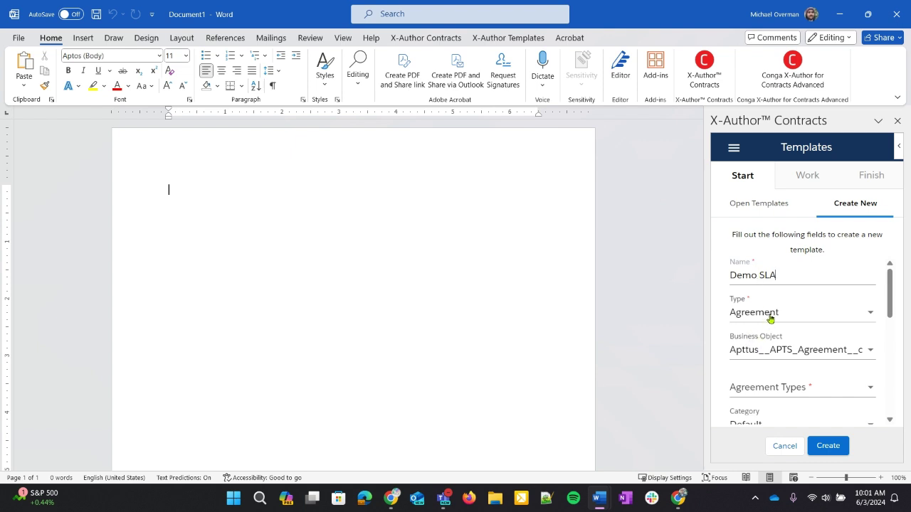
scroll(766, 364, "down", 2)
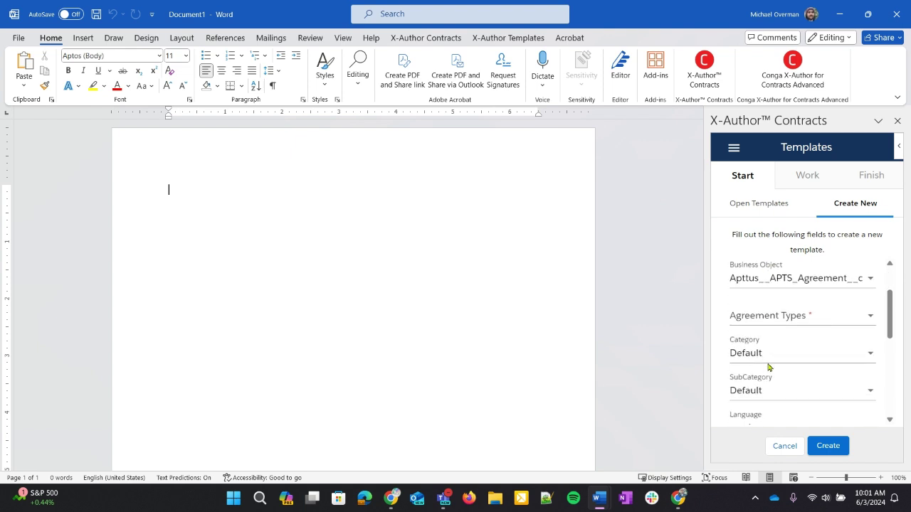
scroll(768, 365, "up", 1)
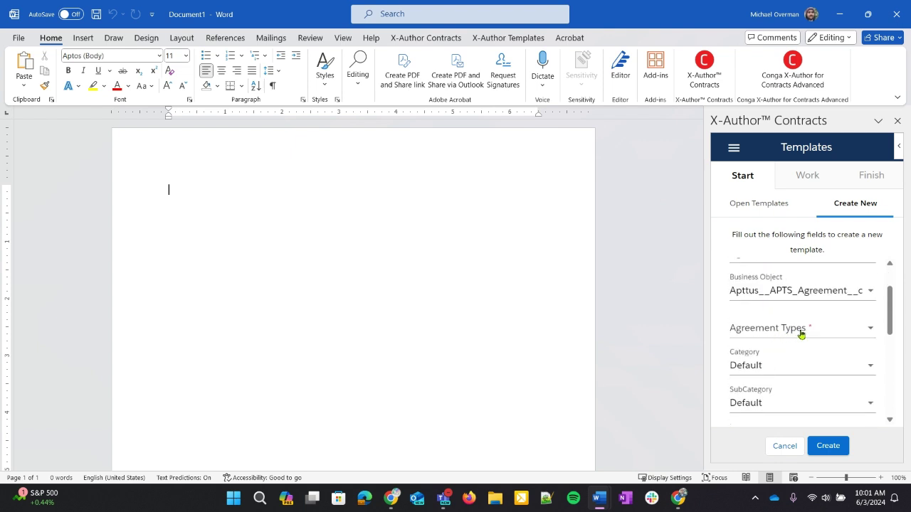
- Set the agreement type to MSA and scroll to the bottom of the form
left_click(800, 331)
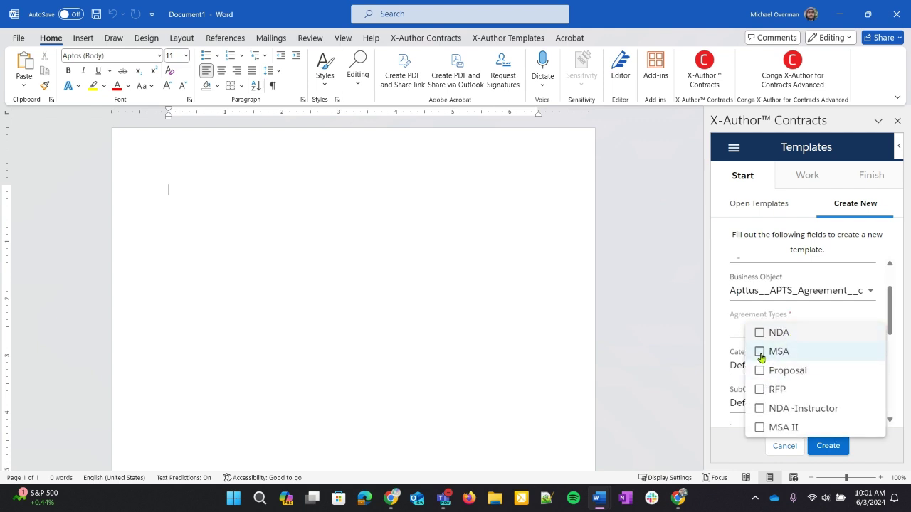
left_click(759, 353)
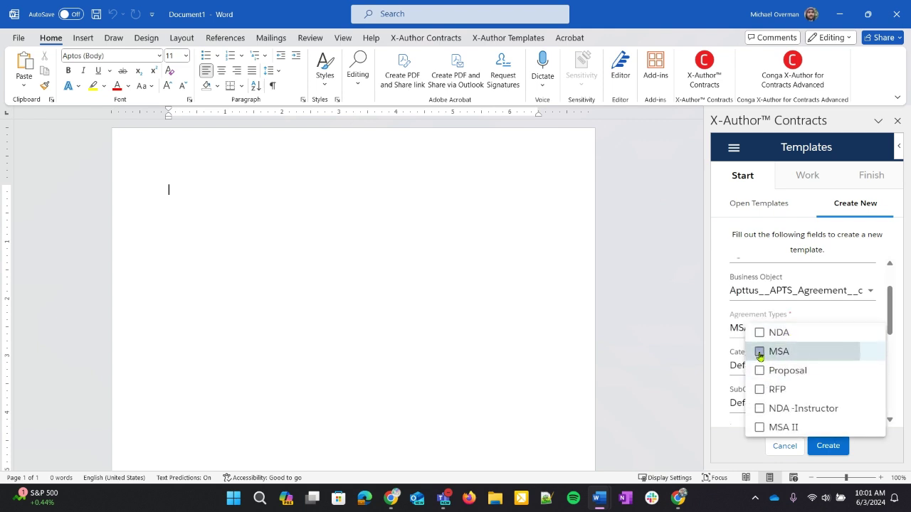
left_click(734, 447)
scroll(774, 372, "down", 2)
scroll(774, 372, "down", 1)
scroll(776, 373, "down", 2)
scroll(776, 374, "down", 2)
scroll(776, 373, "down", 1)
scroll(777, 376, "down", 1)
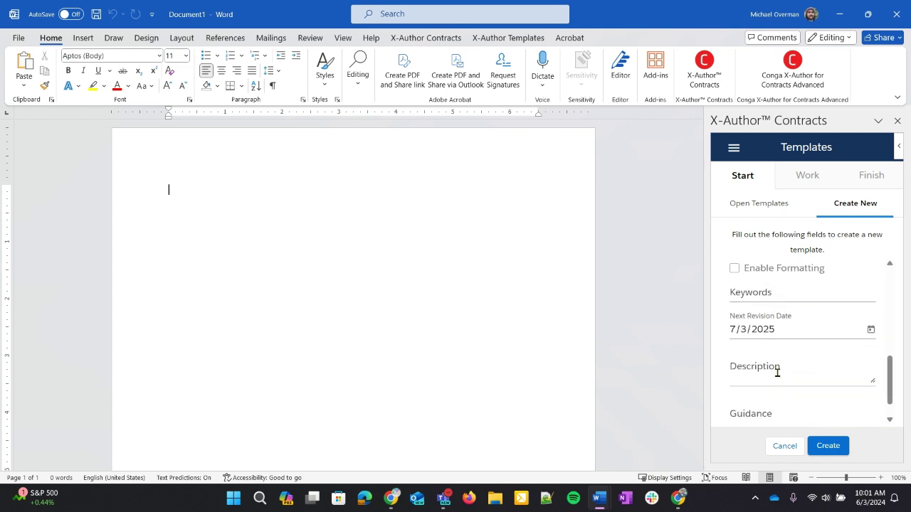
scroll(780, 380, "down", 1)
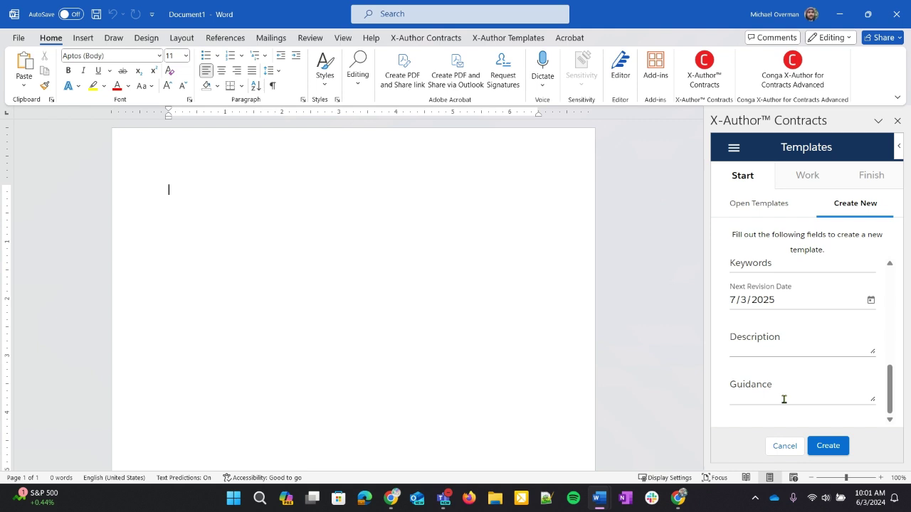
- Create the Demo SLA template and paste the copied Service Level Agreement text into it
left_click(826, 447)
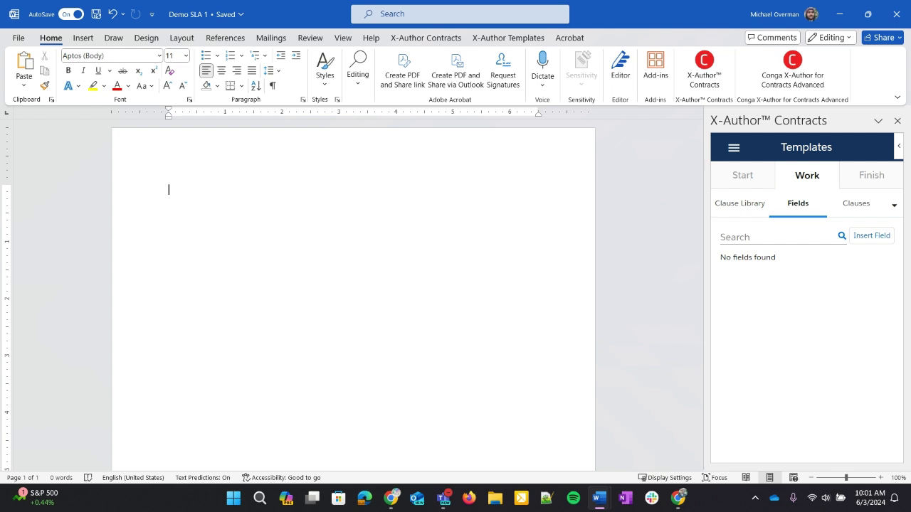
type("Service Level Agreement for Products and/or Services  This Order Form is effective as of mm/dd/yyyy (“Start Date”), and is a legal agreement between Acme, Inc. (“ACME”) and Account (”Customer”) relating to Customer’s purchase of the products and/or services set forth below on this Order Form (products shall also be referred to as “Products”).  Customer Information: Account Address Phone Primary Contact  This SLA covers only the equipment, software, and services in the table below. This list may be updated at any time, with agreement from both Account and Acme.")
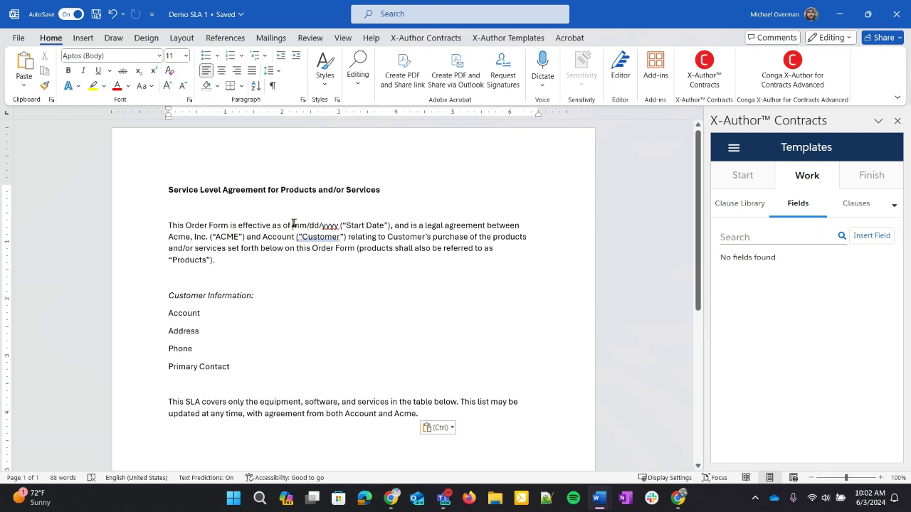
- Replace the mm/dd/yyyy placeholder with the Agreement Start Date (Date) field
left_click_drag(292, 225, 341, 225)
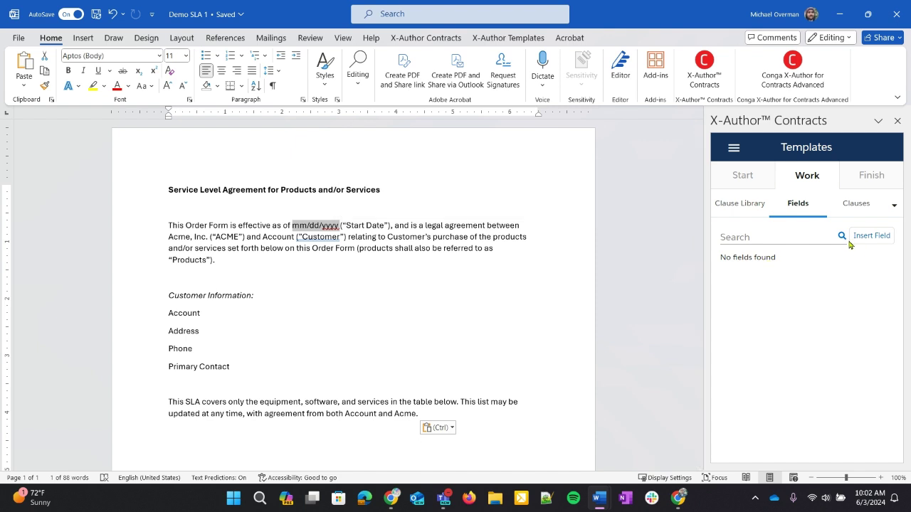
left_click(874, 241)
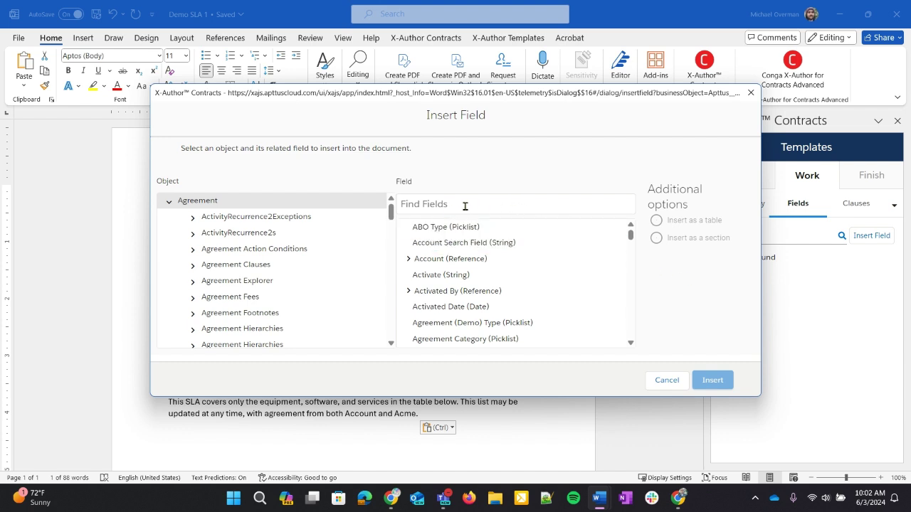
left_click(443, 205)
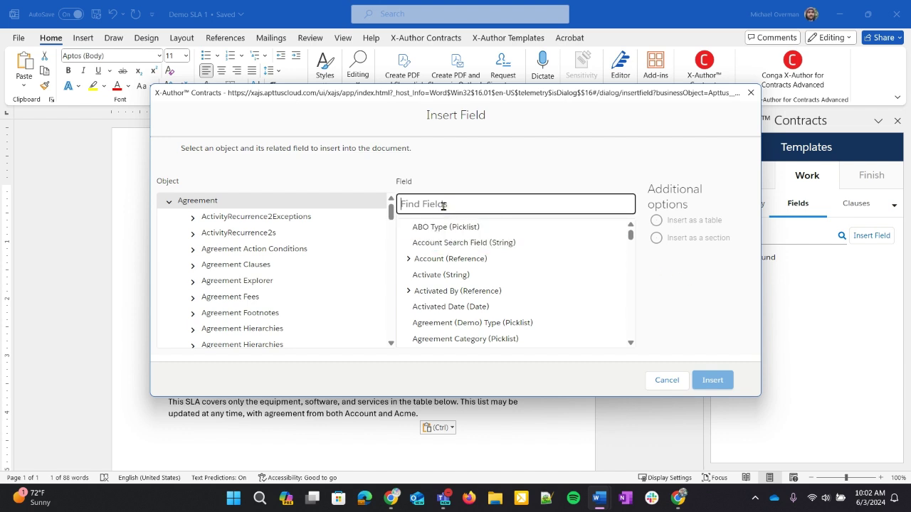
type("start")
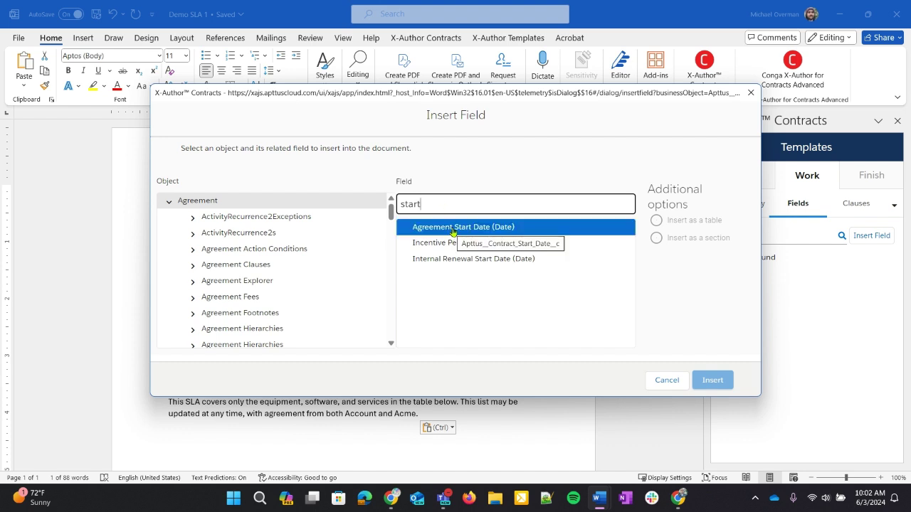
left_click(453, 229)
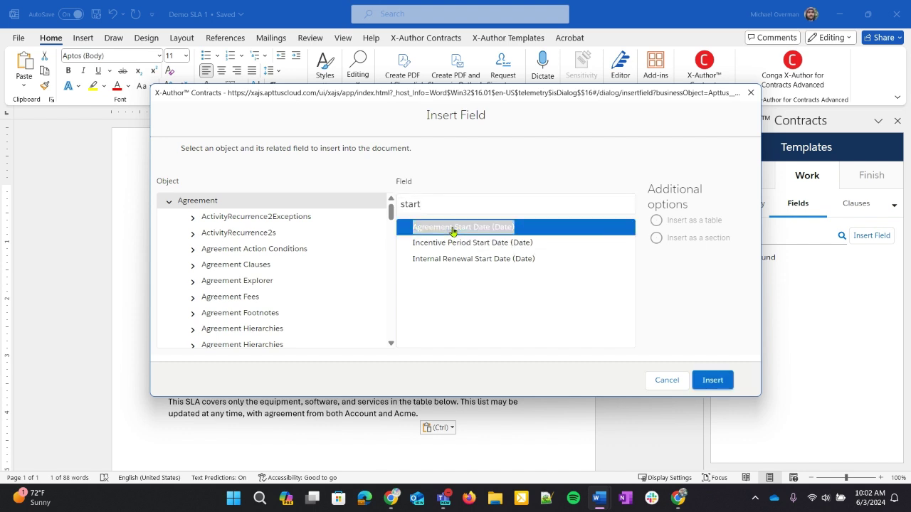
left_click(713, 380)
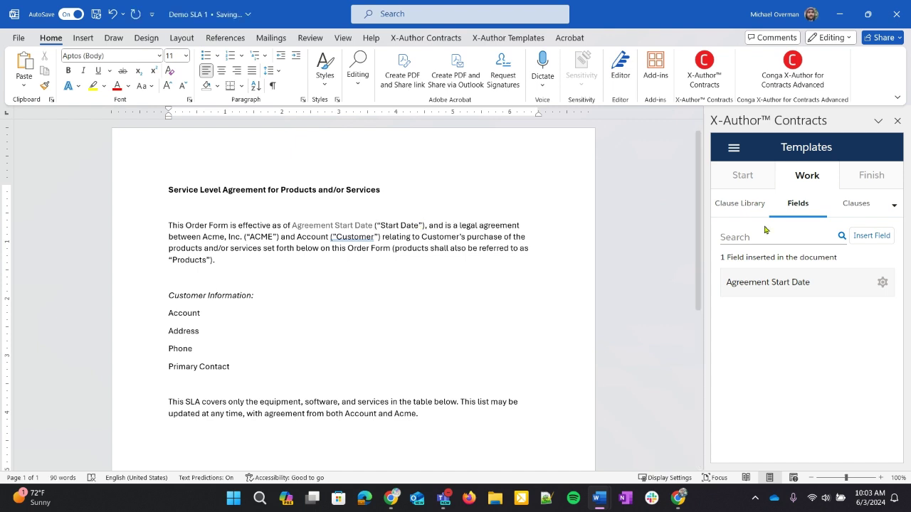
- Open the Finish tab and scroll through the Demo SLA check-in review form
left_click(874, 180)
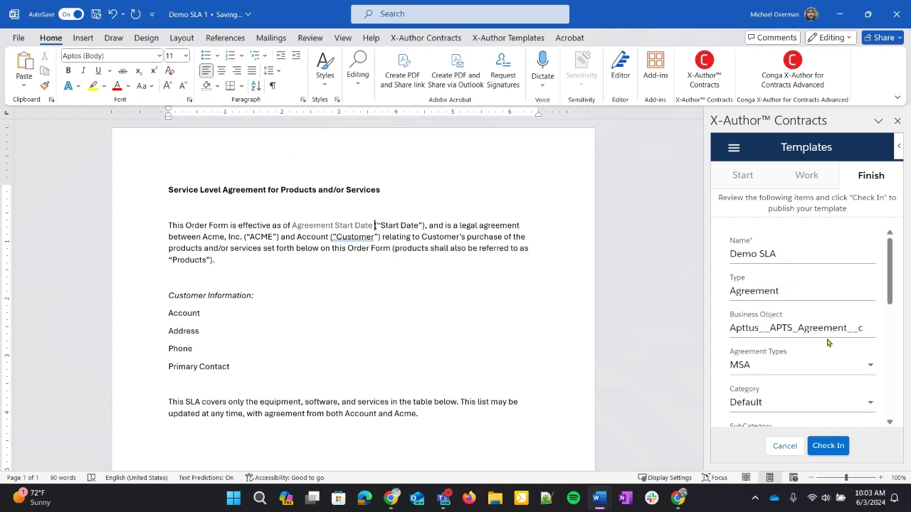
scroll(825, 347, "down", 1)
scroll(823, 351, "down", 2)
scroll(822, 351, "down", 1)
scroll(820, 351, "down", 1)
scroll(819, 351, "down", 1)
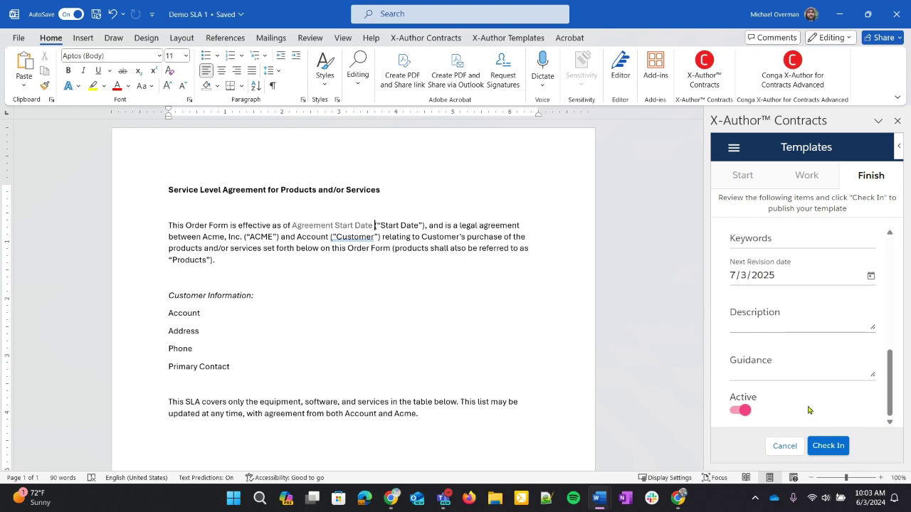